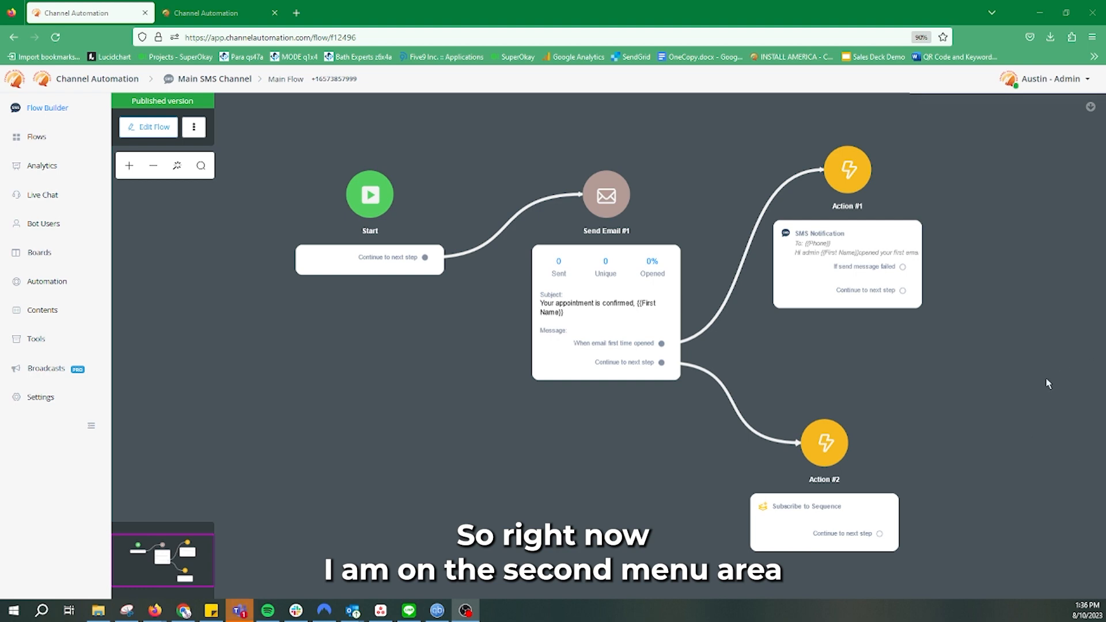
# Open the SMS settings of the Main SMS Channel.
pyautogui.click(54, 338)
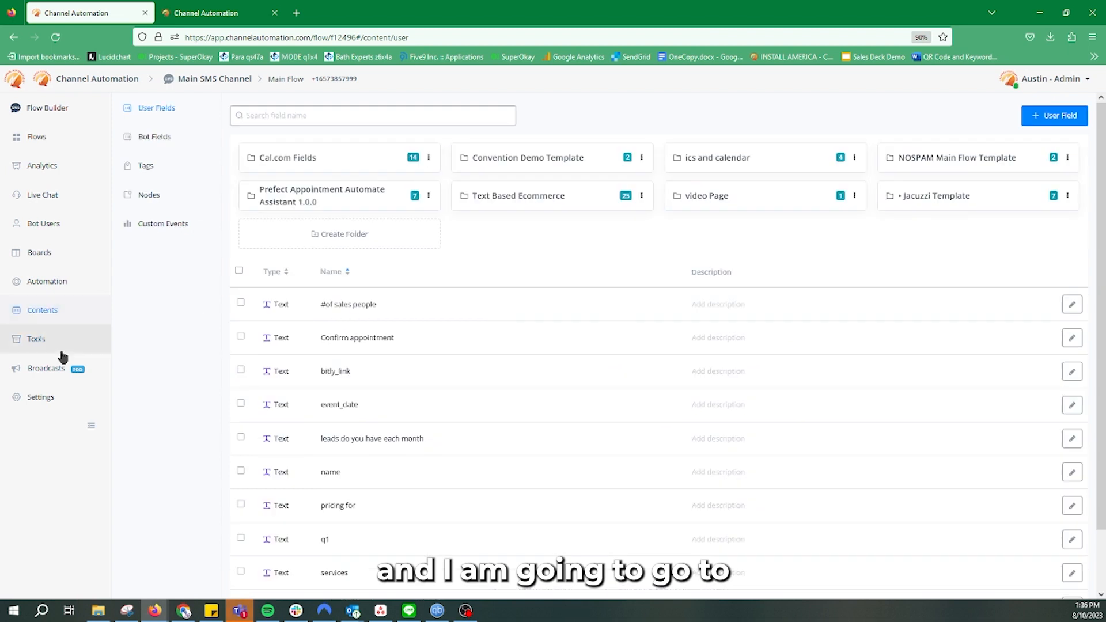
pyautogui.click(34, 399)
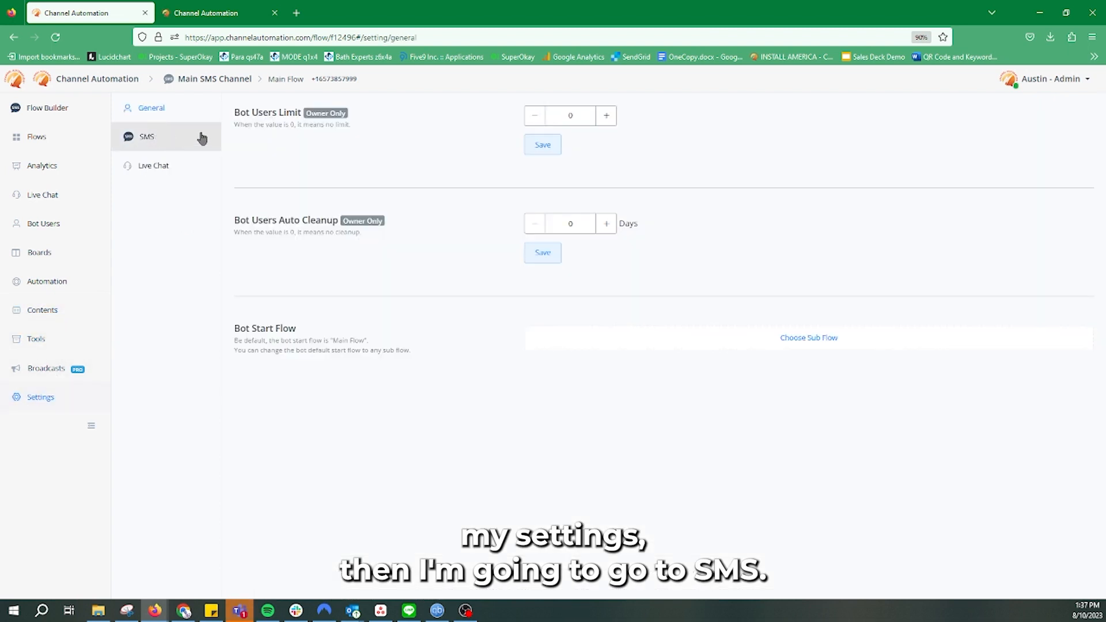
pyautogui.click(173, 139)
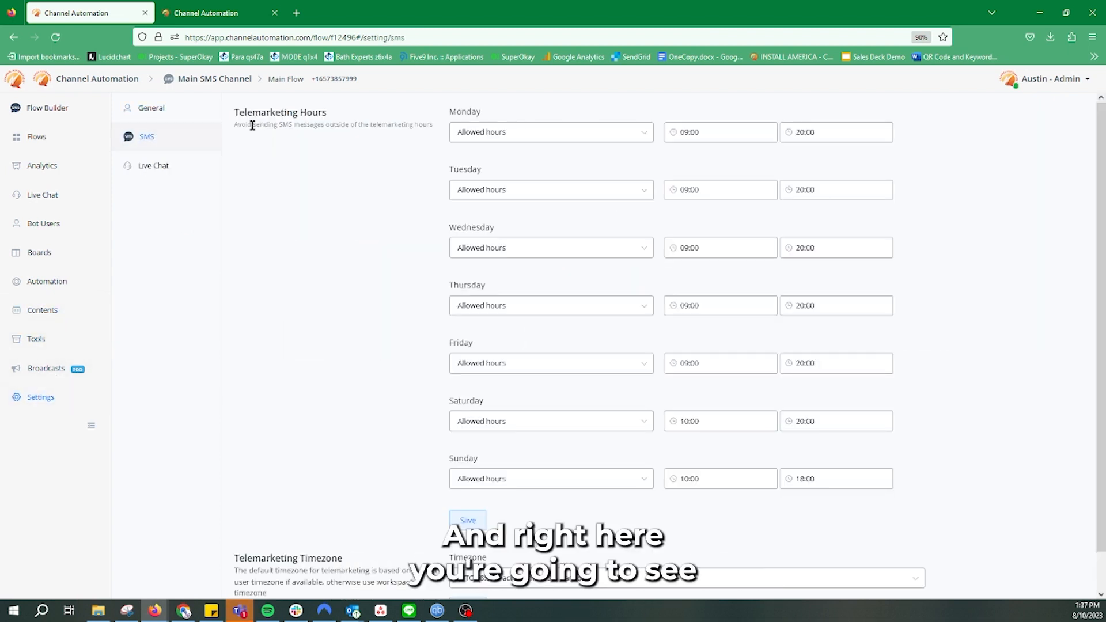
# Examine the Main SMS Channel's telemarketing hours, compare them with the Support Bot's, and inspect the choices for Monday's end time.
pyautogui.moveTo(234, 112); pyautogui.dragTo(409, 119)
pyautogui.click(364, 160)
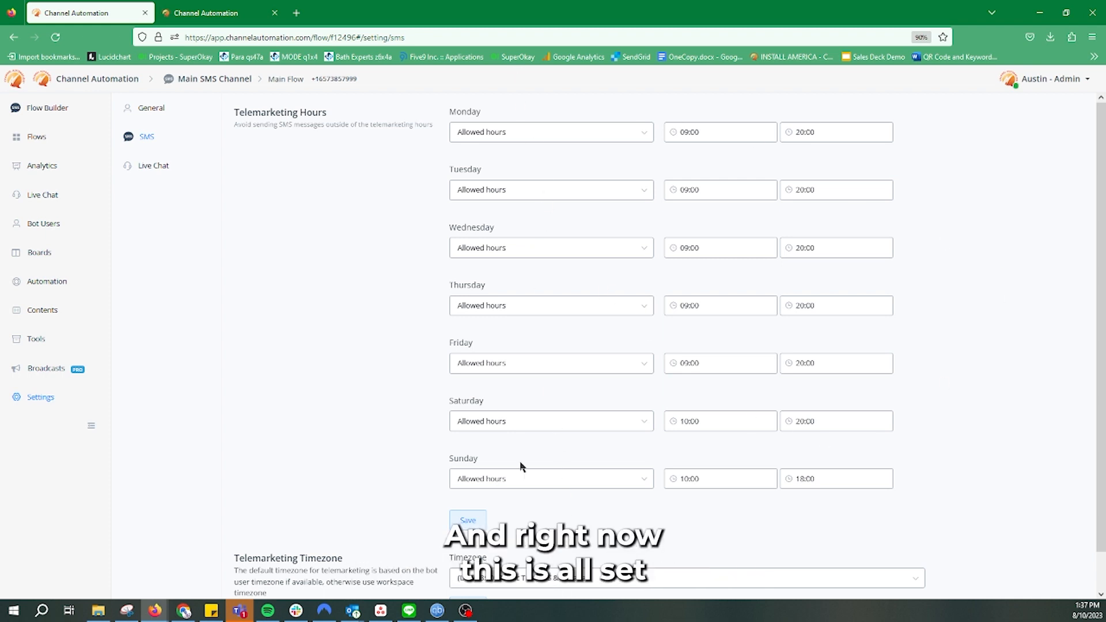
pyautogui.scroll(-1, 842, 452)
pyautogui.scroll(1, 867, 246)
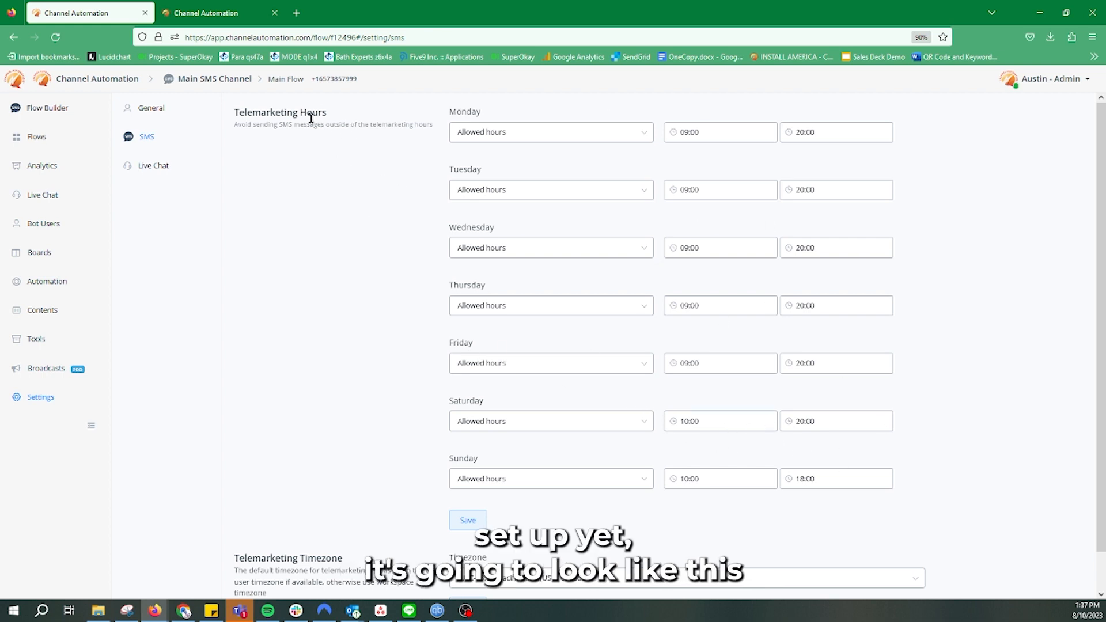
pyautogui.click(250, 8)
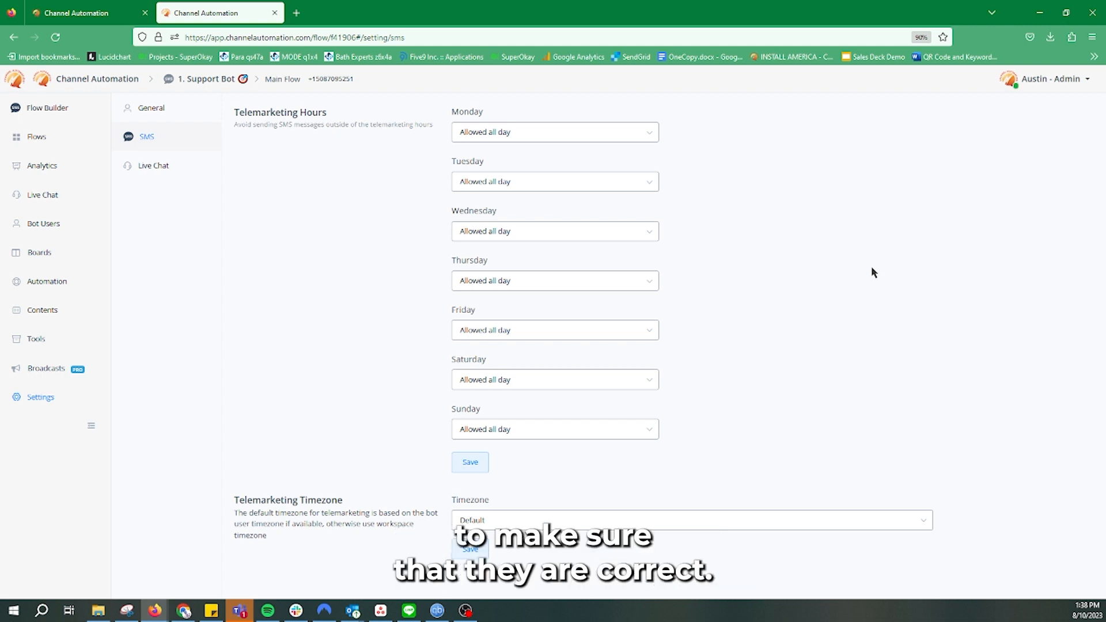
pyautogui.click(111, 9)
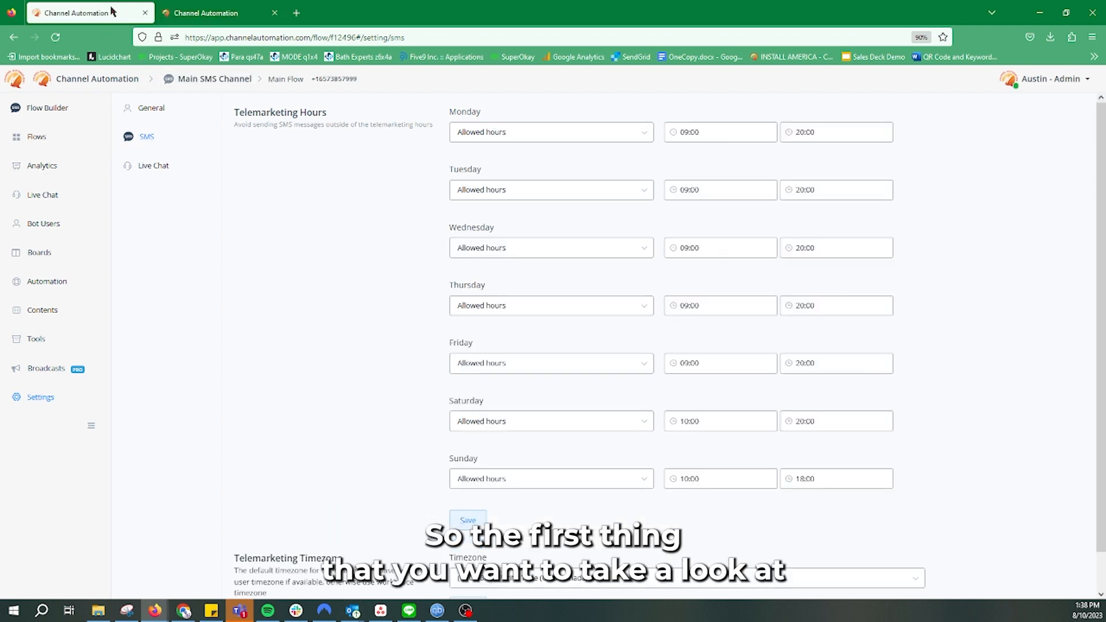
pyautogui.scroll(-1, 897, 384)
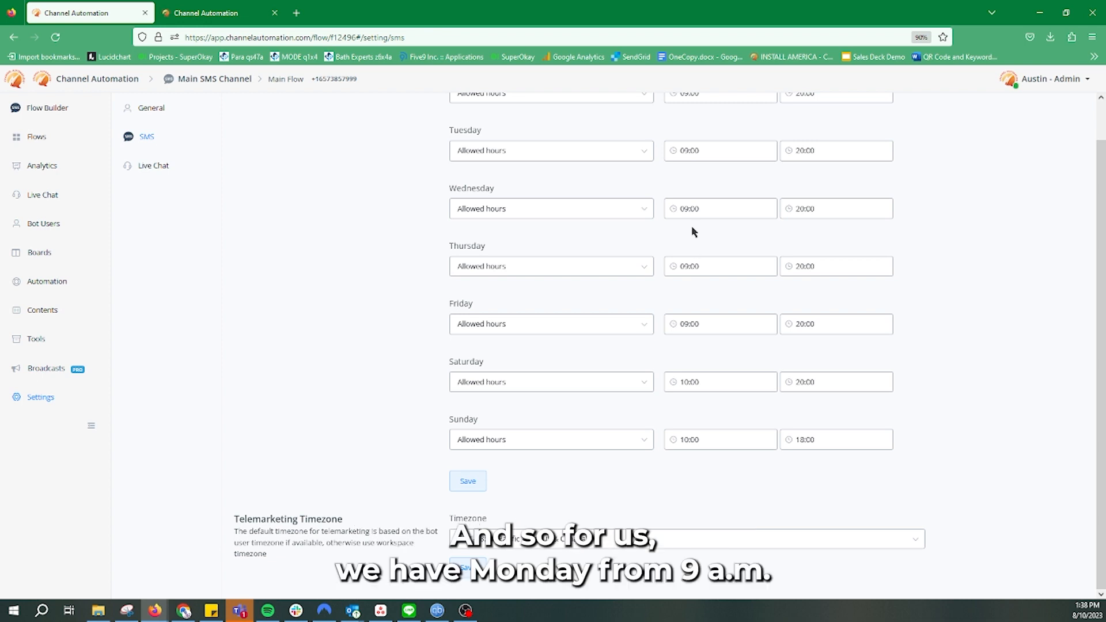
pyautogui.scroll(1, 694, 230)
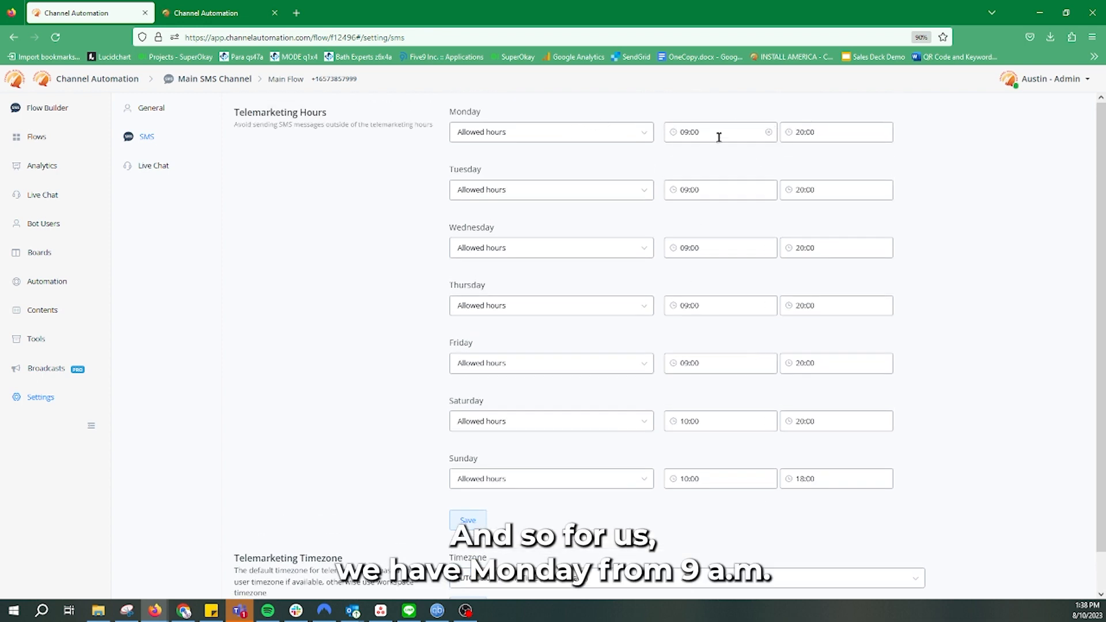
pyautogui.click(824, 138)
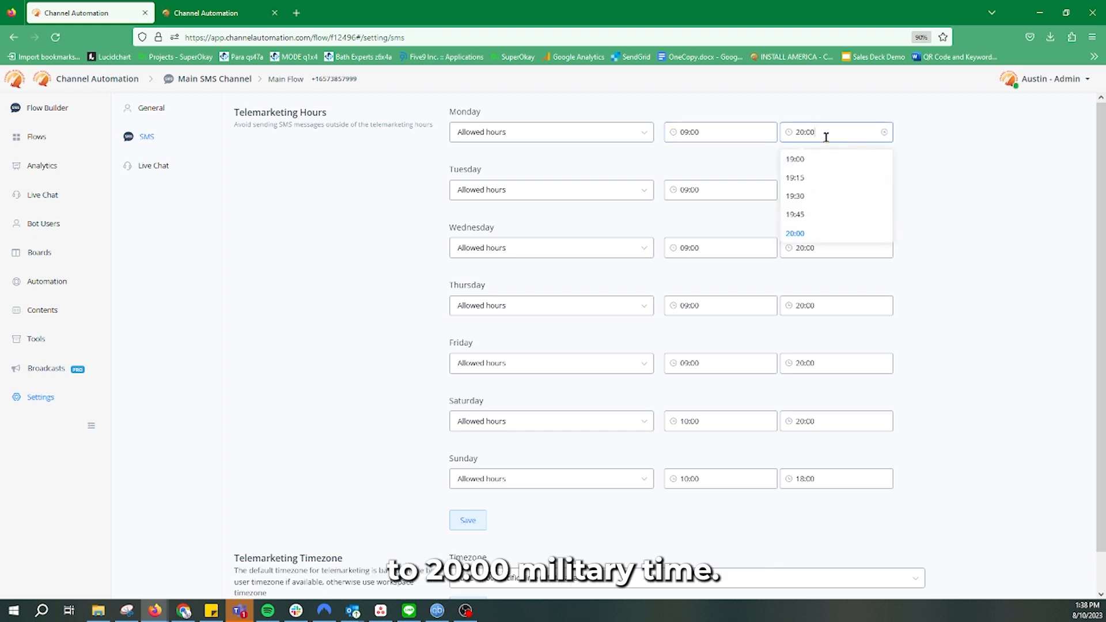
pyautogui.click(226, 359)
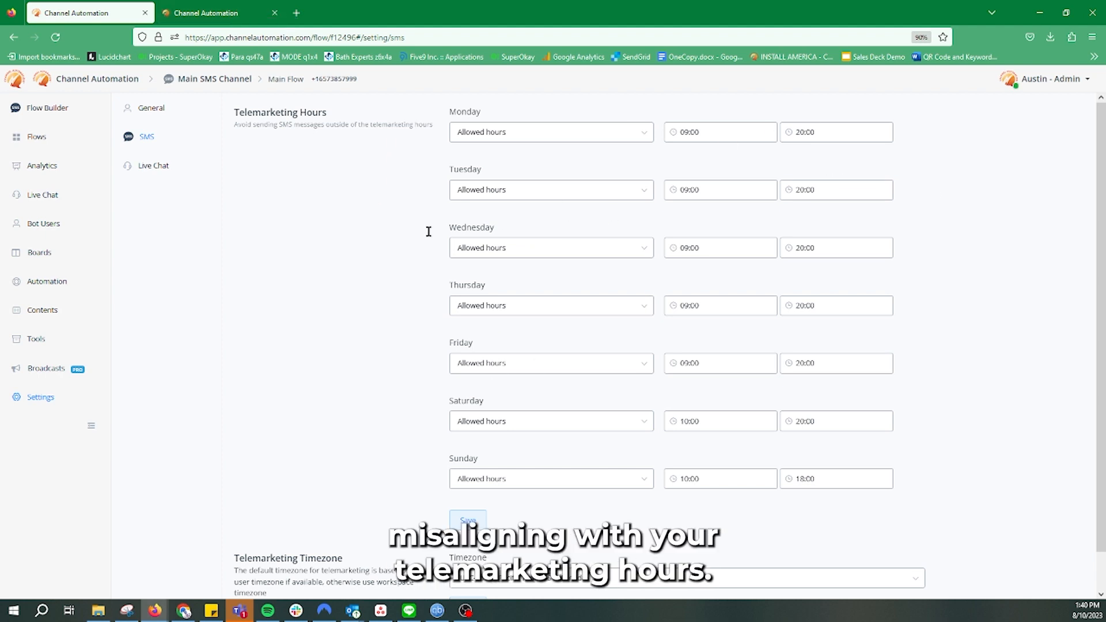
# Switch to the Support Bot's SMS settings and choose (UTC-05:00) Eastern Time (US & Canada) as the telemarketing timezone.
pyautogui.click(208, 13)
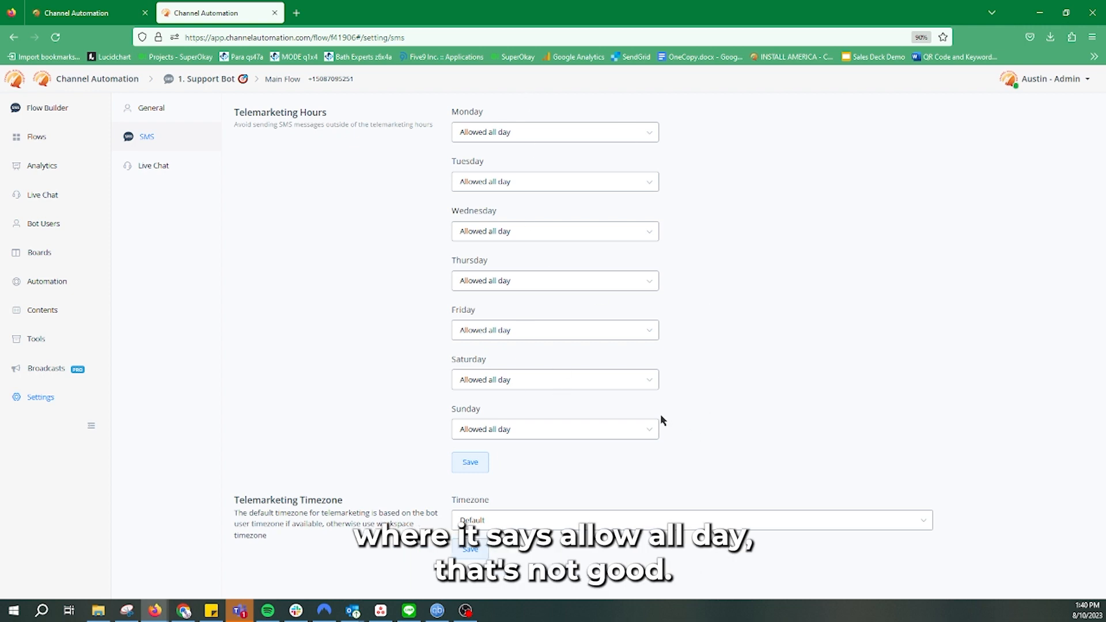
pyautogui.click(691, 520)
pyautogui.scroll(-5, 647, 413)
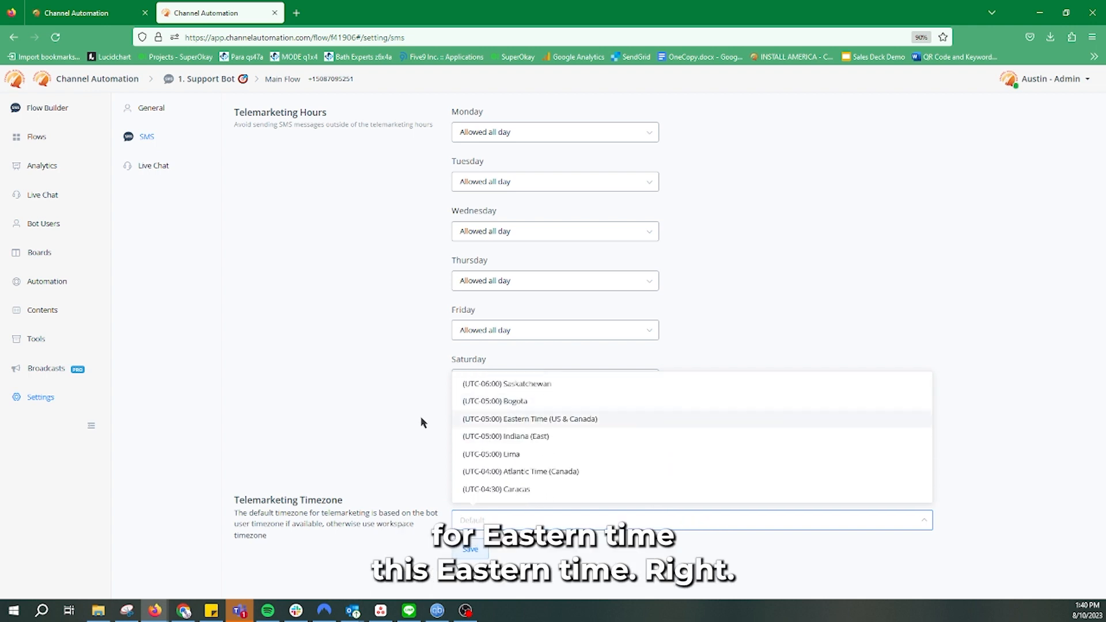
pyautogui.click(520, 419)
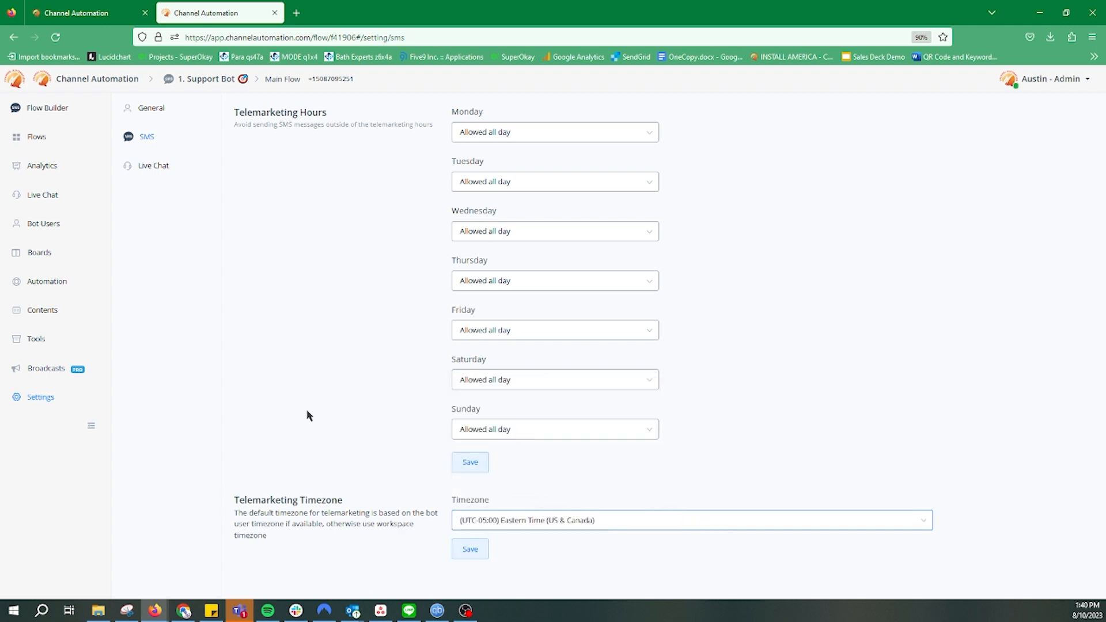
# Set Monday's telemarketing rule to Allowed hours with a start time of 08:00.
pyautogui.click(591, 134)
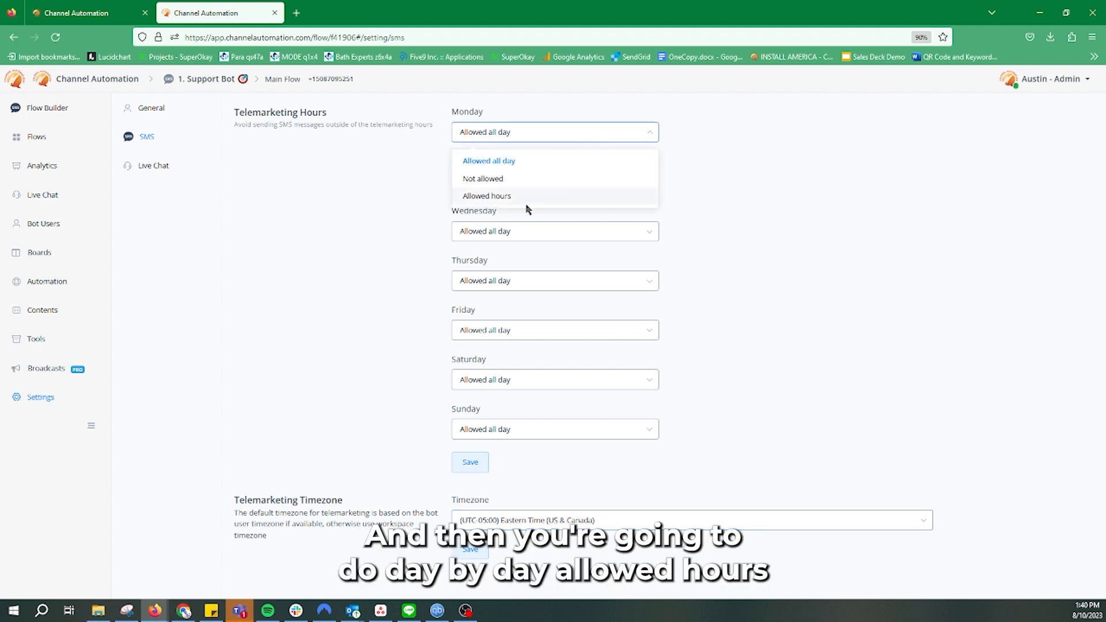
pyautogui.click(539, 197)
pyautogui.click(740, 139)
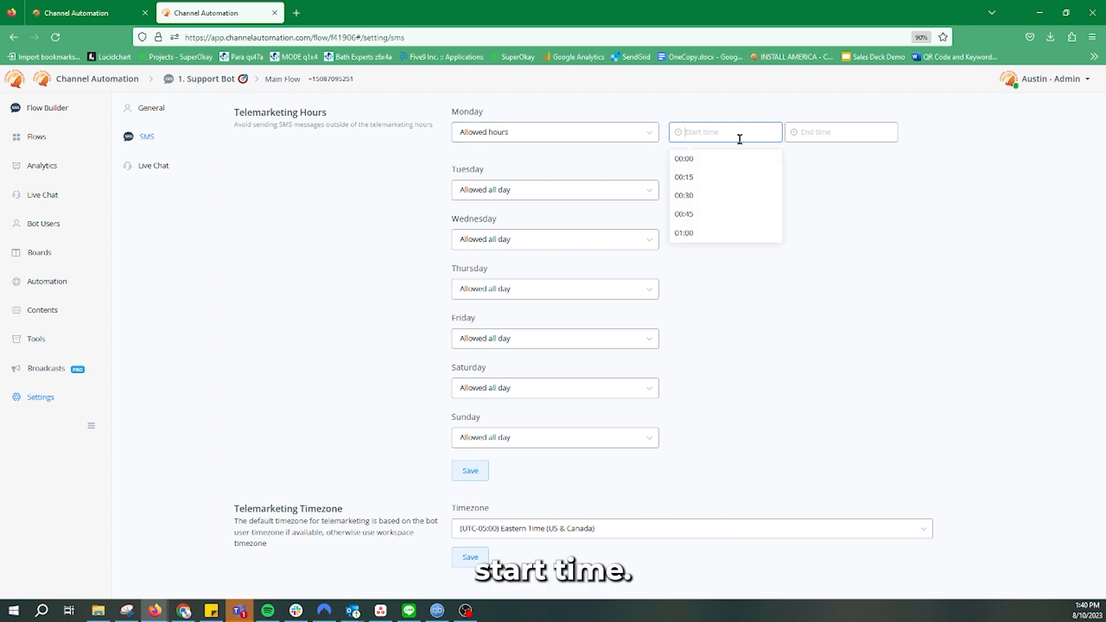
pyautogui.scroll(-8, 727, 225)
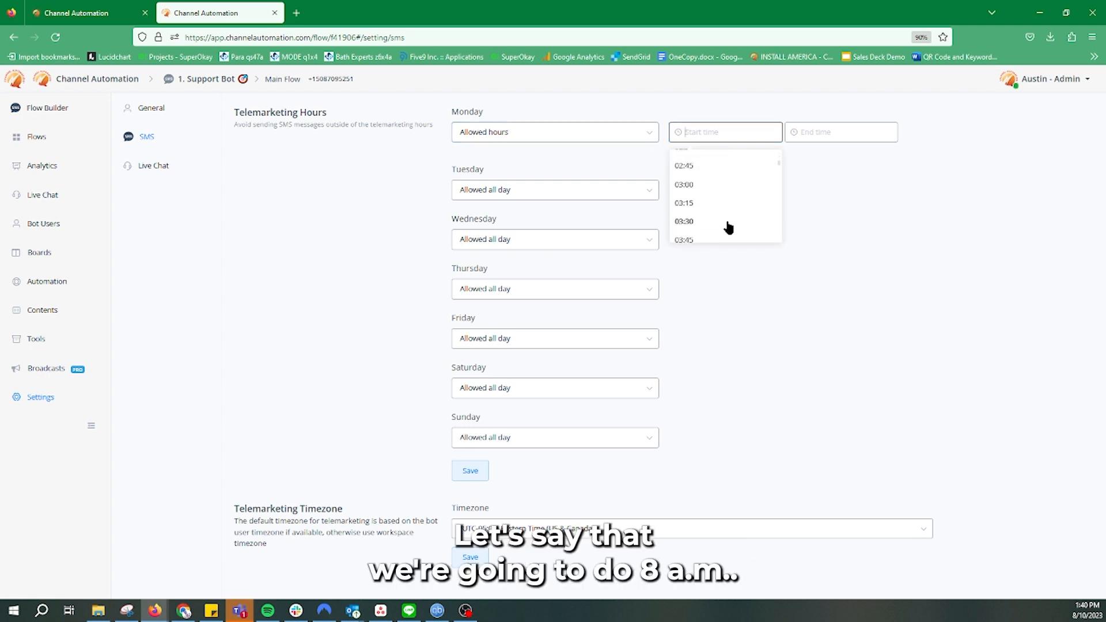
pyautogui.scroll(-8, 729, 227)
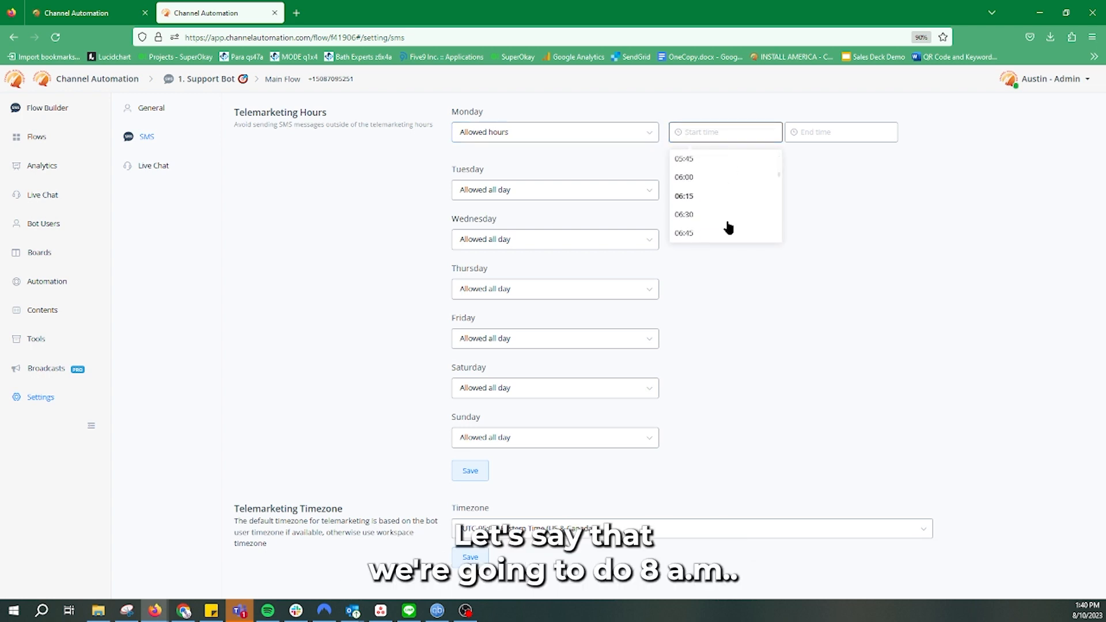
pyautogui.click(691, 229)
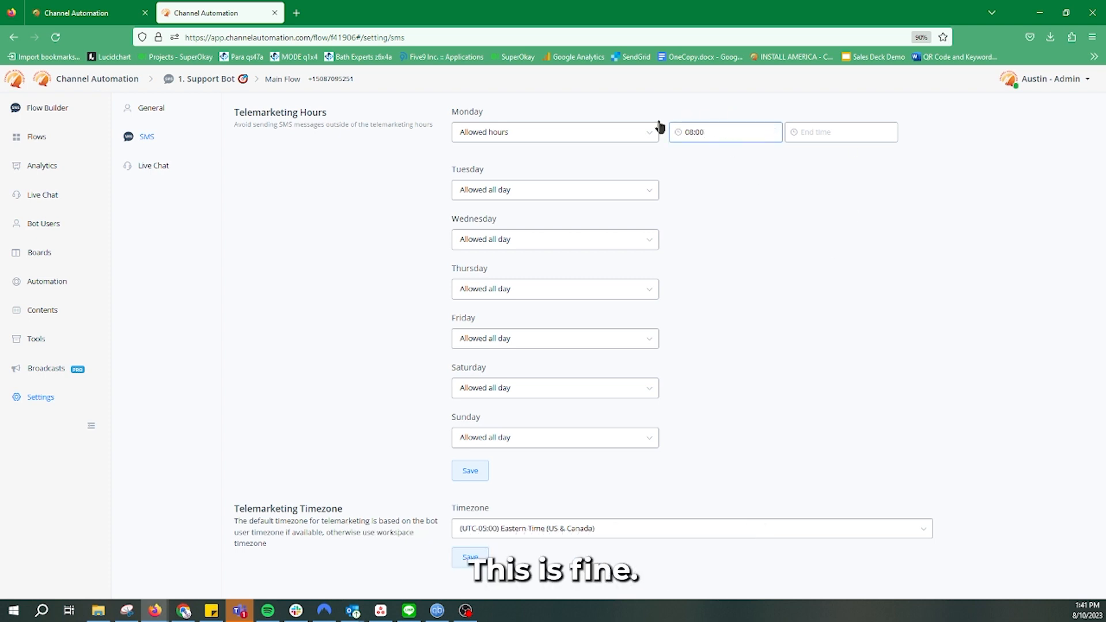
# Set Monday's end time to 12:00 and check the selected telemarketing timezone.
pyautogui.click(847, 130)
pyautogui.scroll(-3, 852, 202)
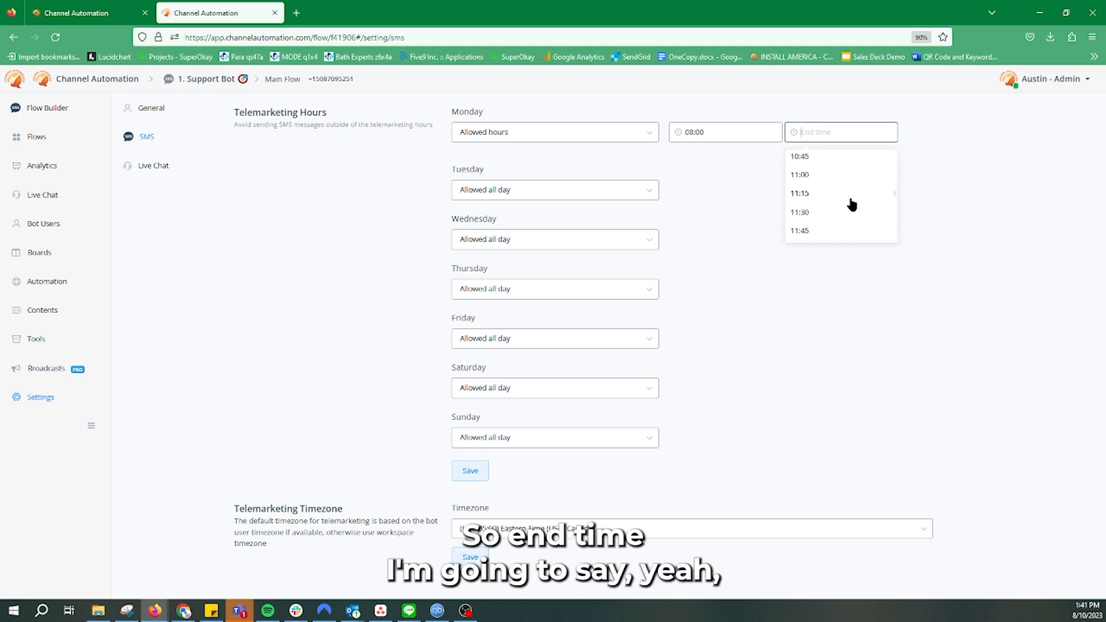
pyautogui.scroll(-3, 852, 205)
pyautogui.scroll(2, 806, 193)
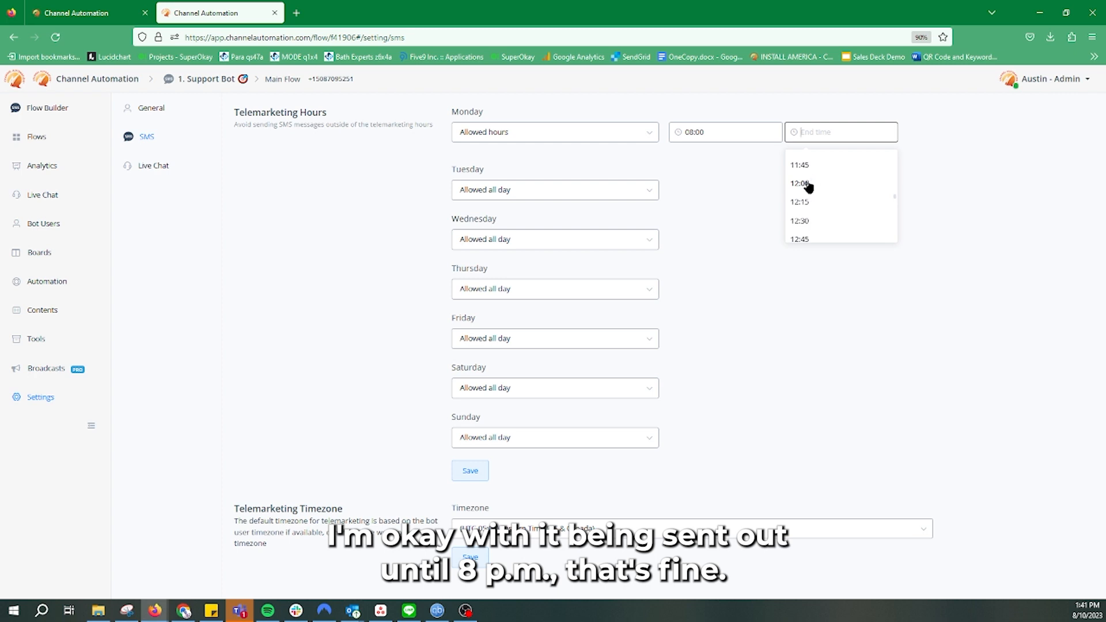
pyautogui.click(802, 182)
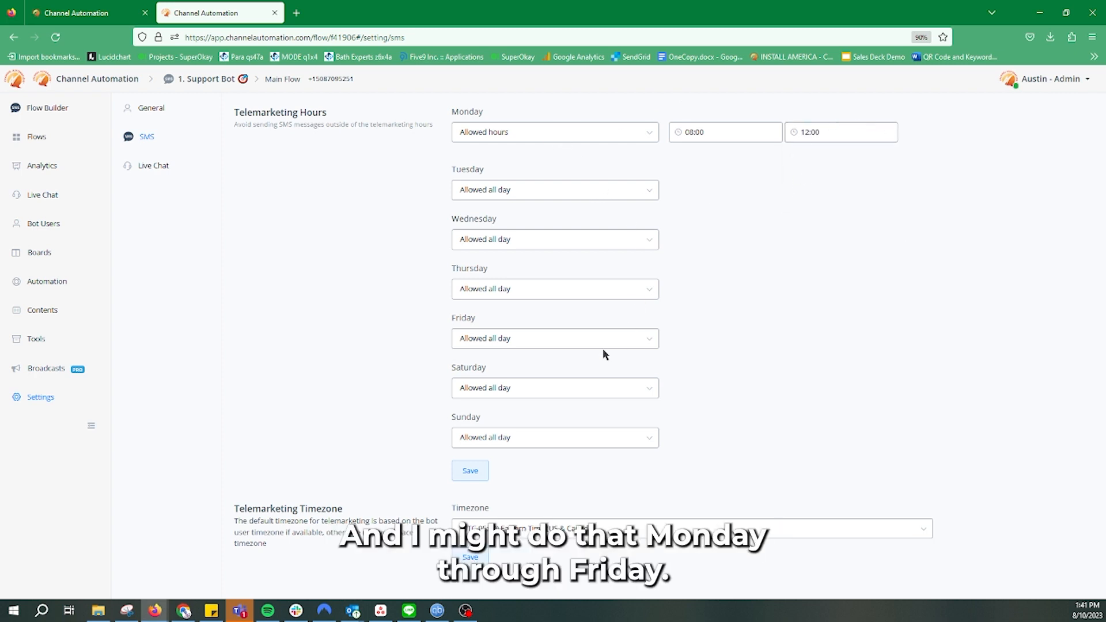
pyautogui.click(657, 537)
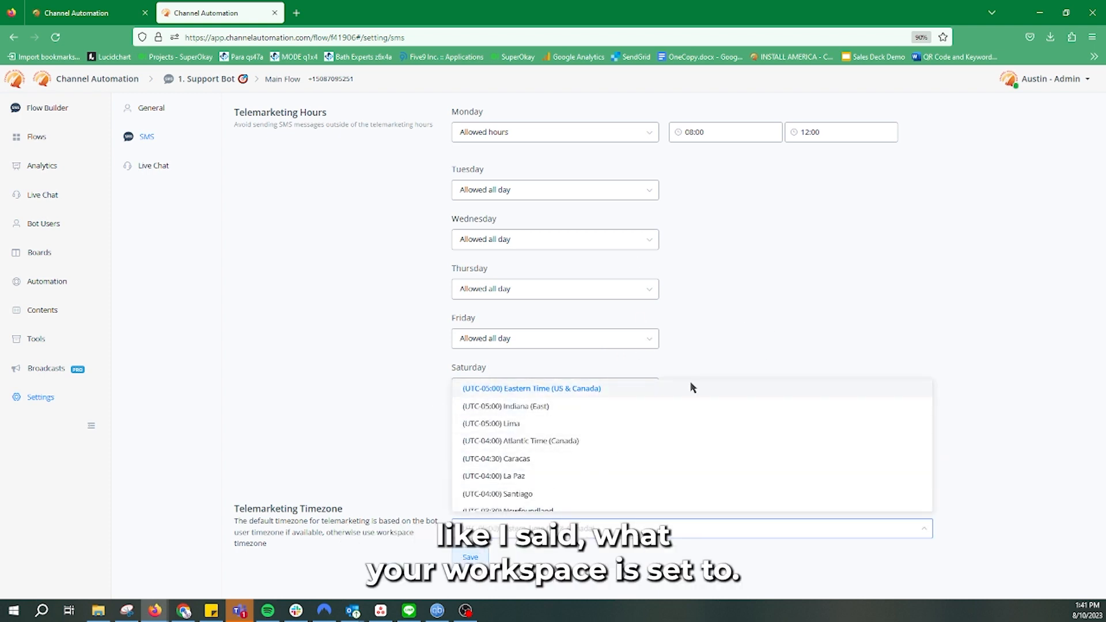
pyautogui.click(755, 331)
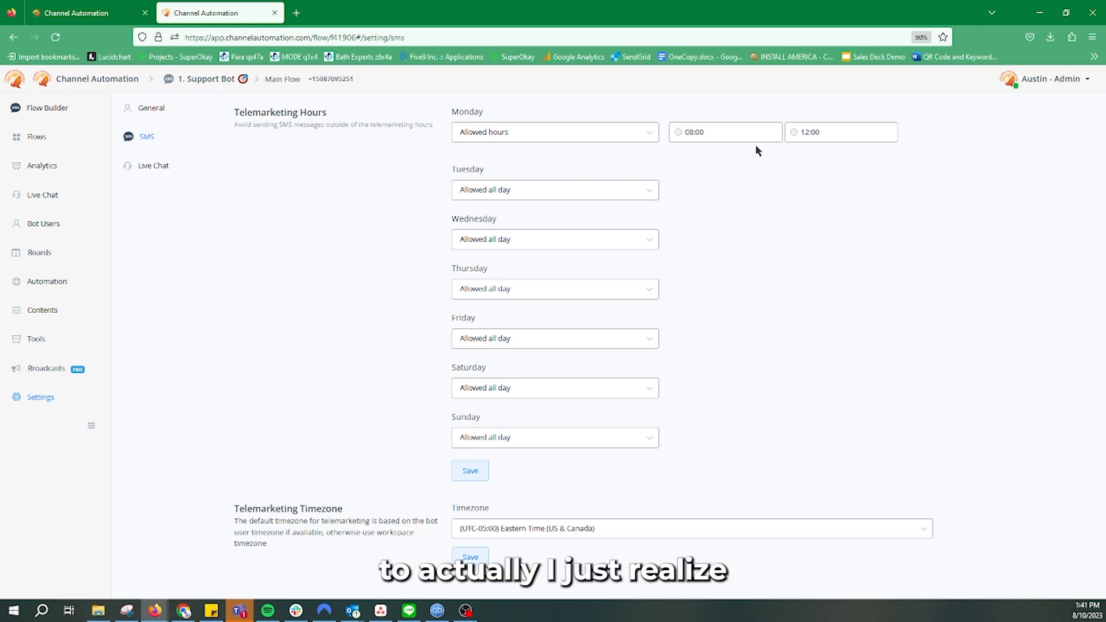
# Set Monday's telemarketing end time to 20:00.
pyautogui.click(887, 134)
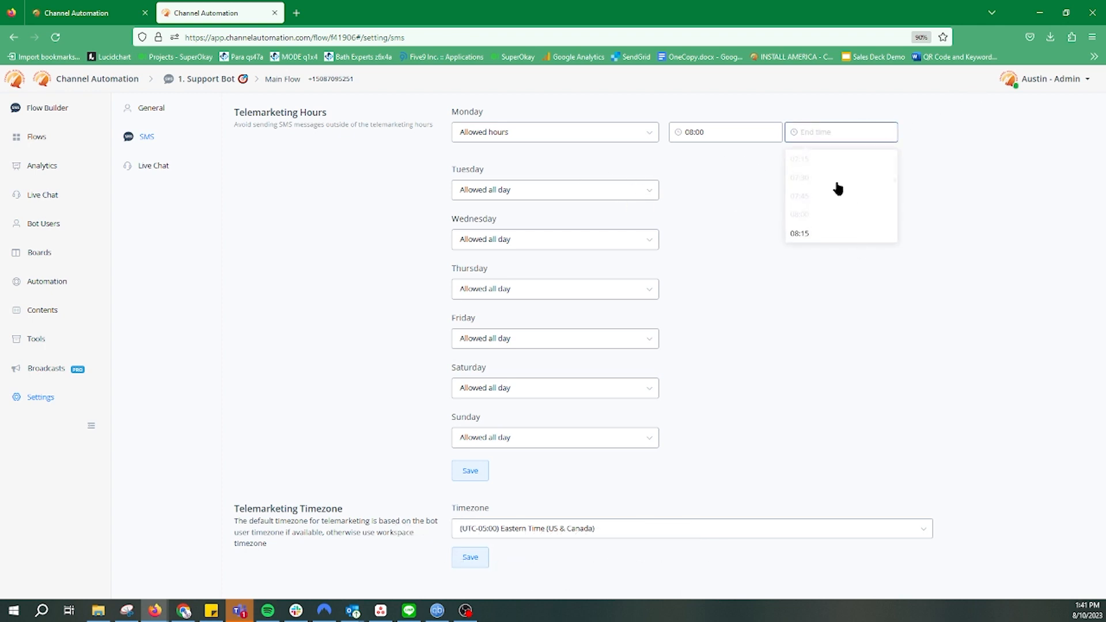
pyautogui.scroll(-5, 832, 231)
pyautogui.scroll(-3, 834, 230)
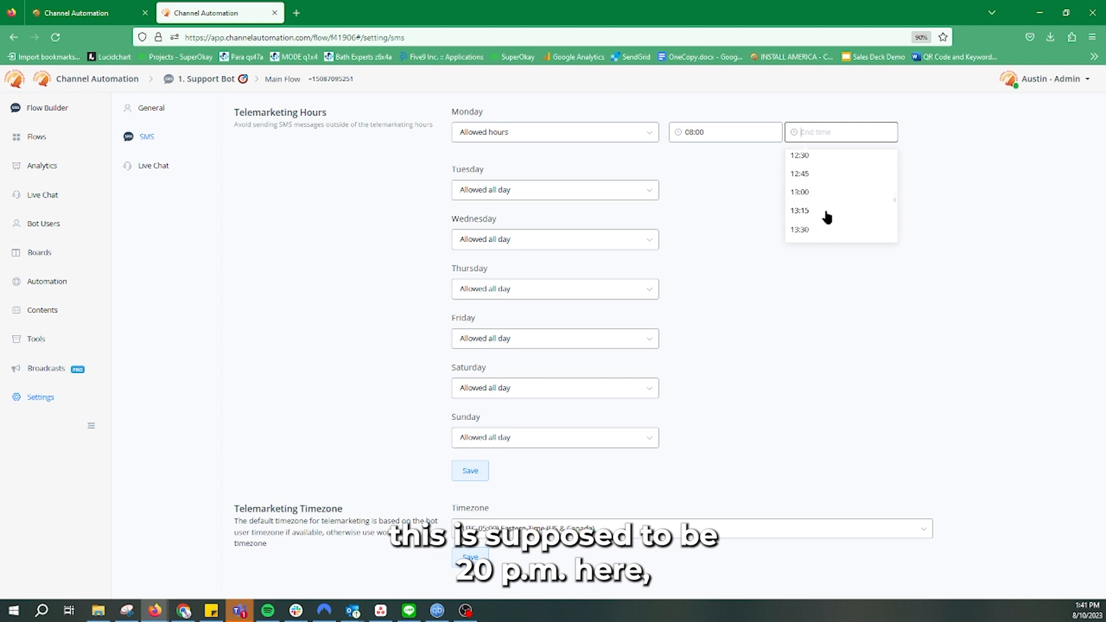
pyautogui.scroll(-10, 833, 205)
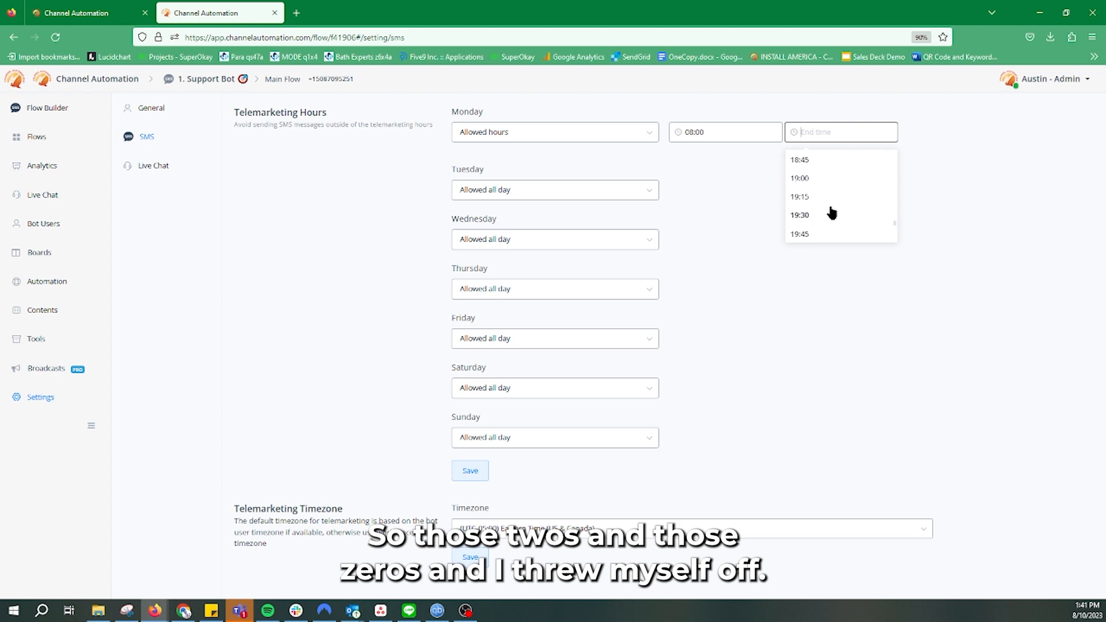
pyautogui.scroll(-2, 832, 208)
pyautogui.click(806, 188)
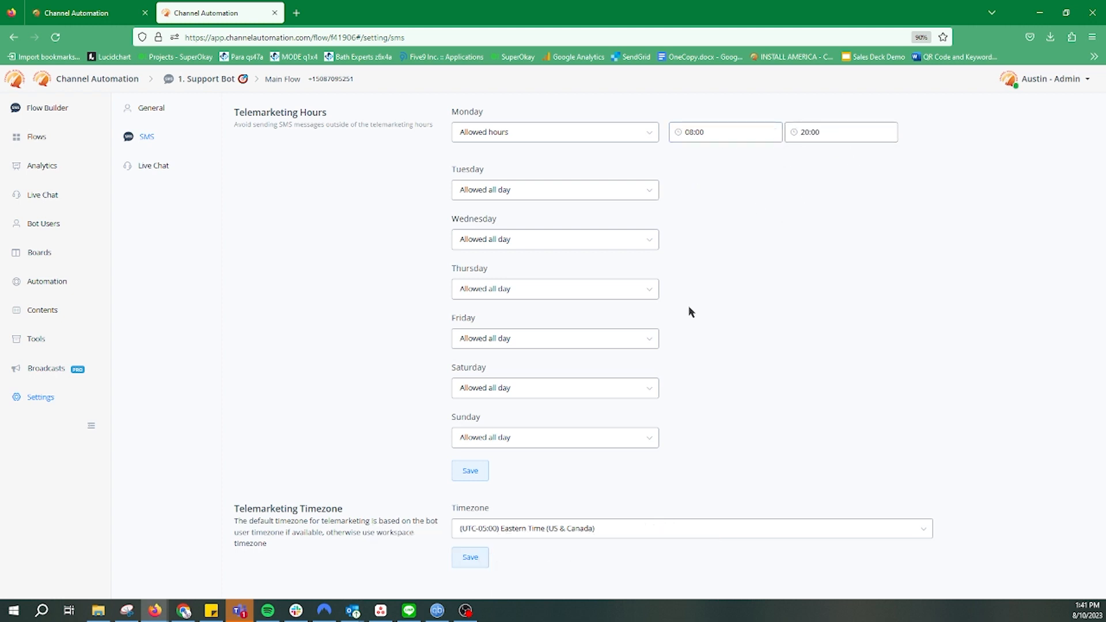
# Set Sunday's telemarketing rule to Not allowed.
pyautogui.click(594, 441)
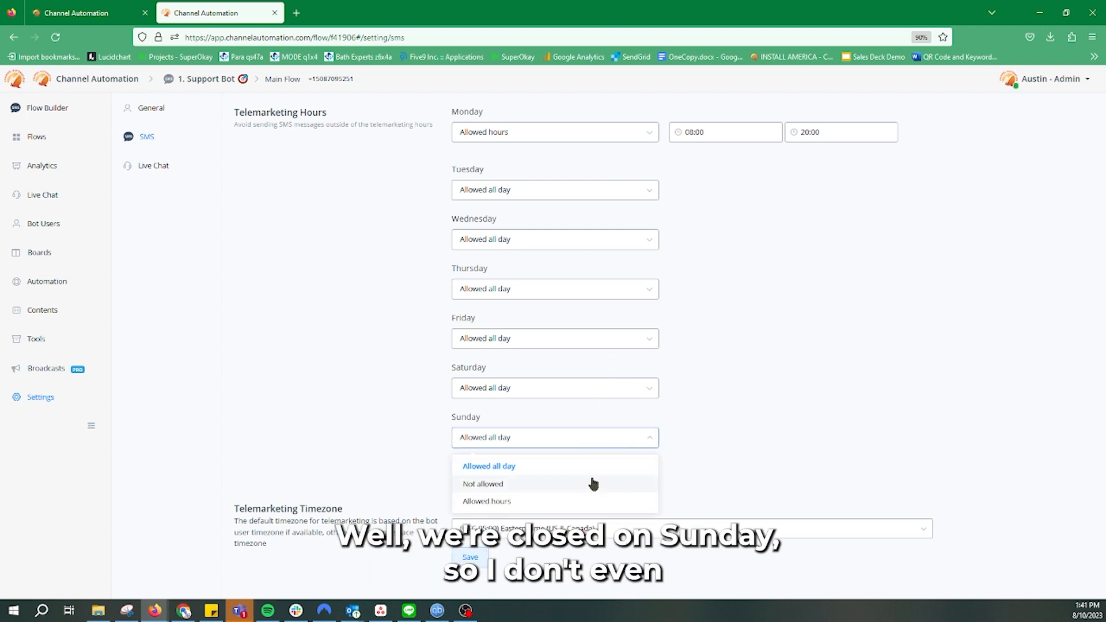
pyautogui.click(597, 490)
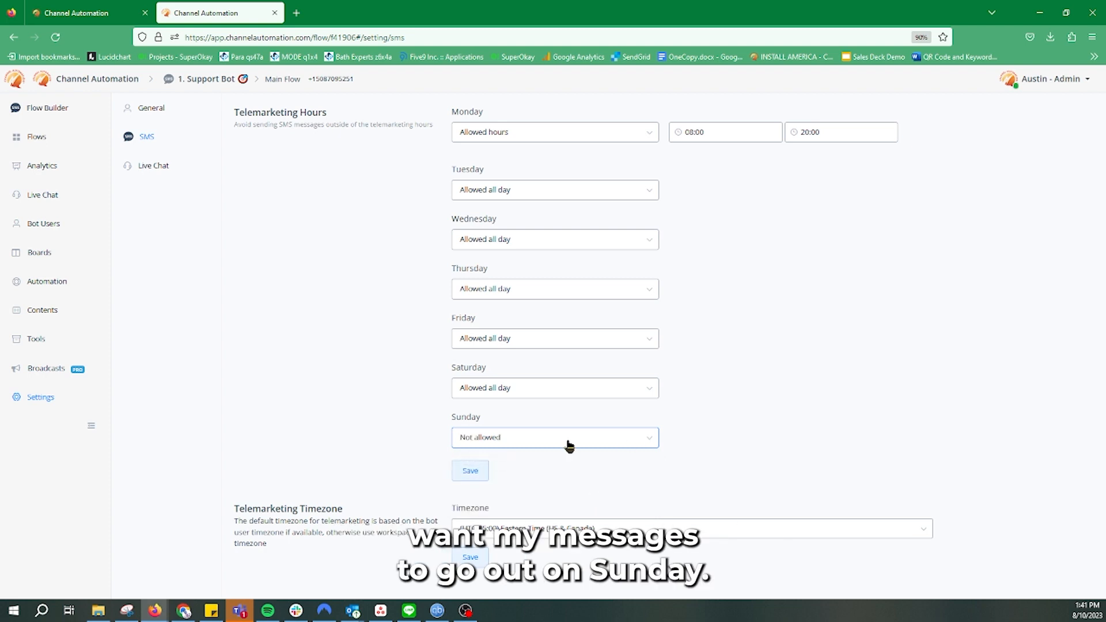
# Set Saturday's telemarketing rule to Allowed hours with a start time of 09:00.
pyautogui.click(565, 392)
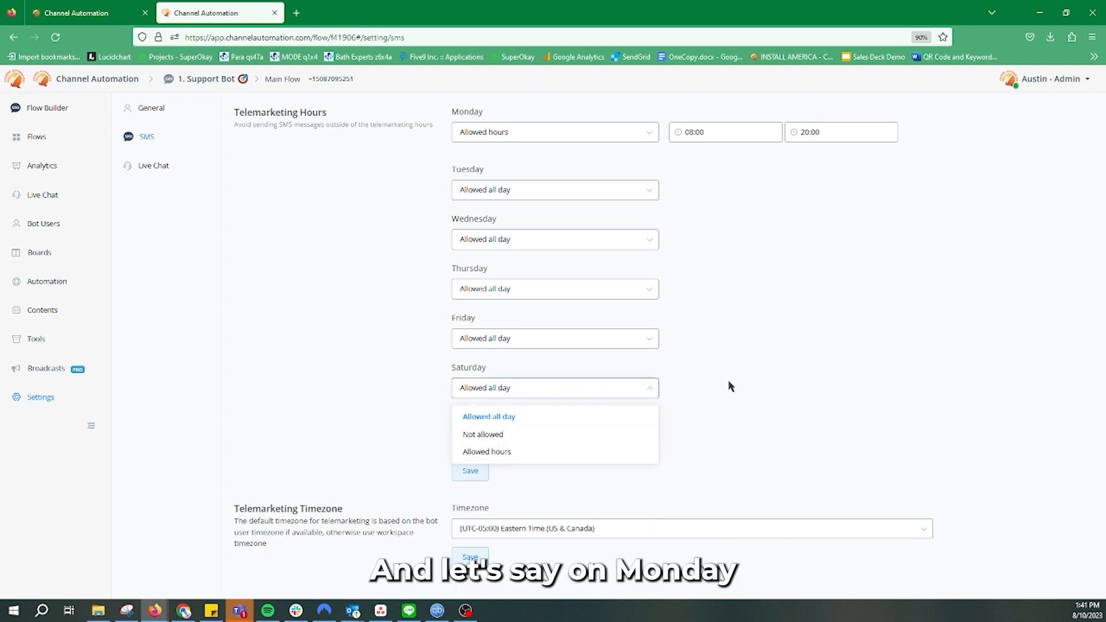
pyautogui.click(632, 388)
pyautogui.click(620, 391)
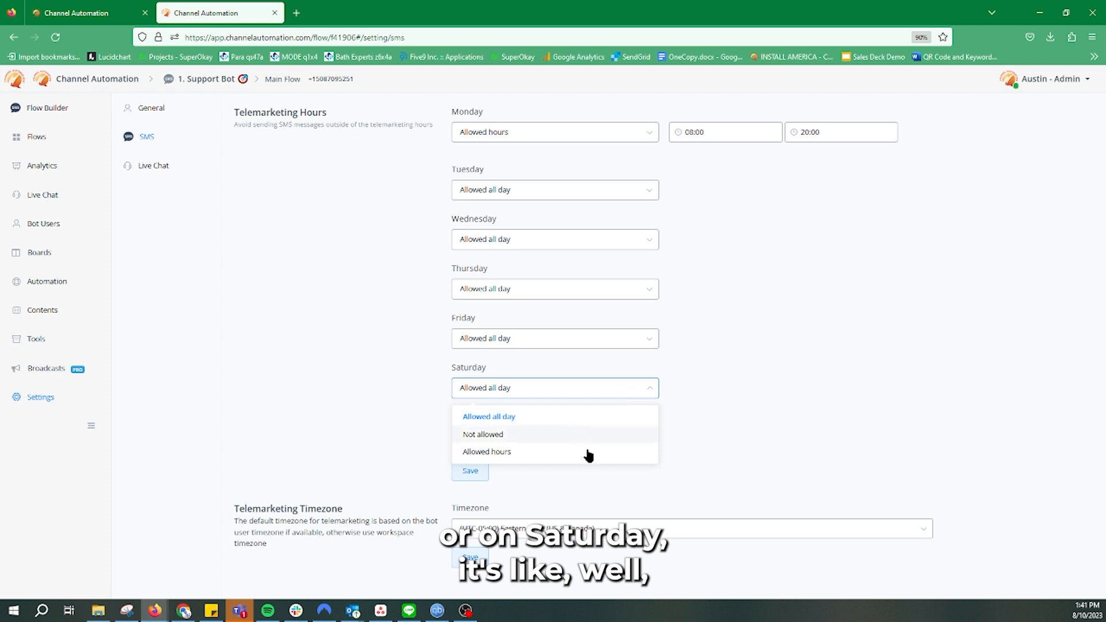
pyautogui.click(588, 453)
pyautogui.click(716, 384)
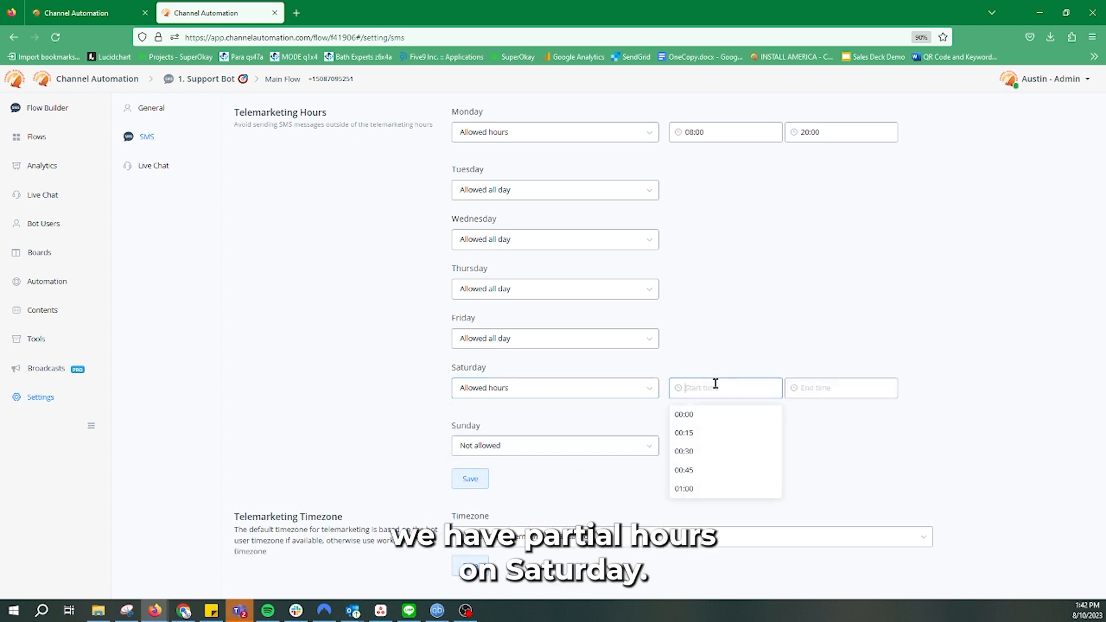
pyautogui.scroll(-5, 716, 458)
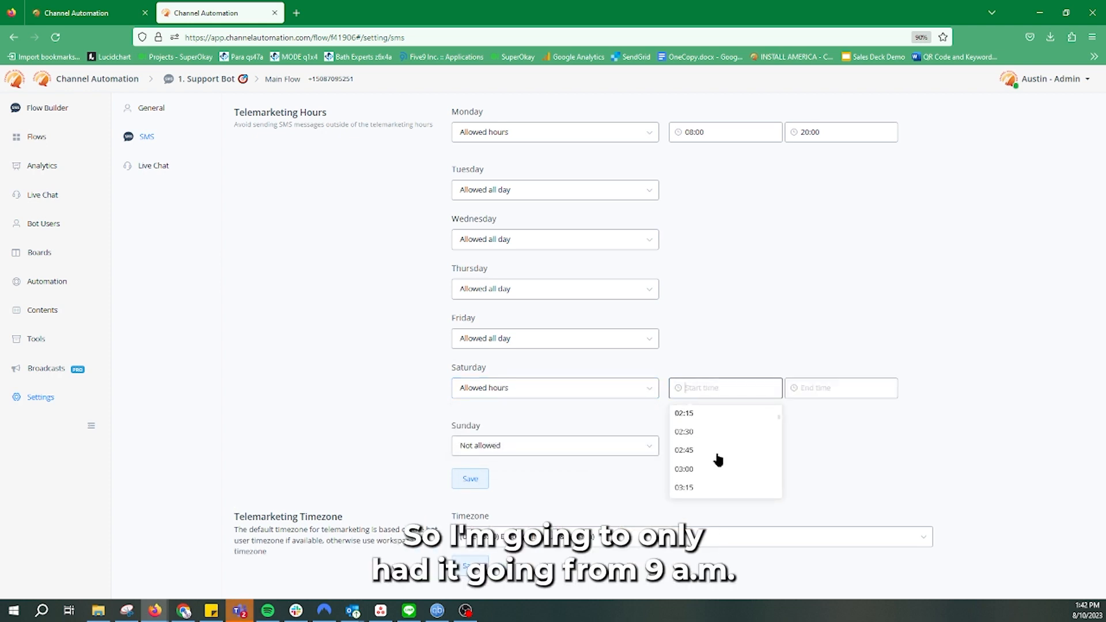
pyautogui.scroll(-7, 714, 459)
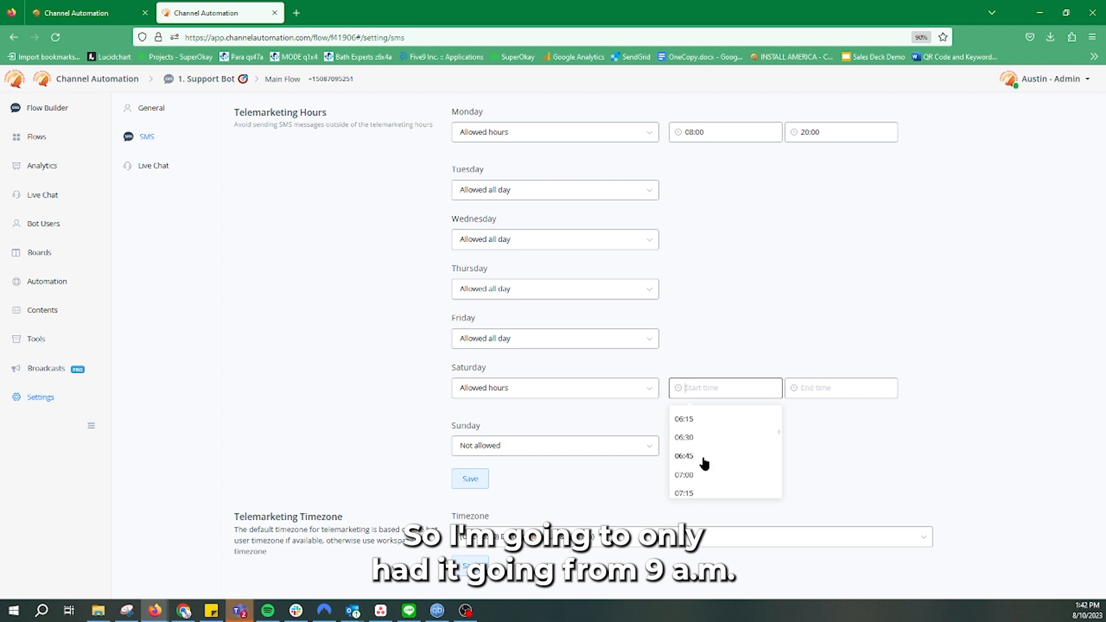
pyautogui.scroll(-2, 700, 468)
pyautogui.click(704, 425)
# Set Saturday's telemarketing end time to 18:00.
pyautogui.click(823, 391)
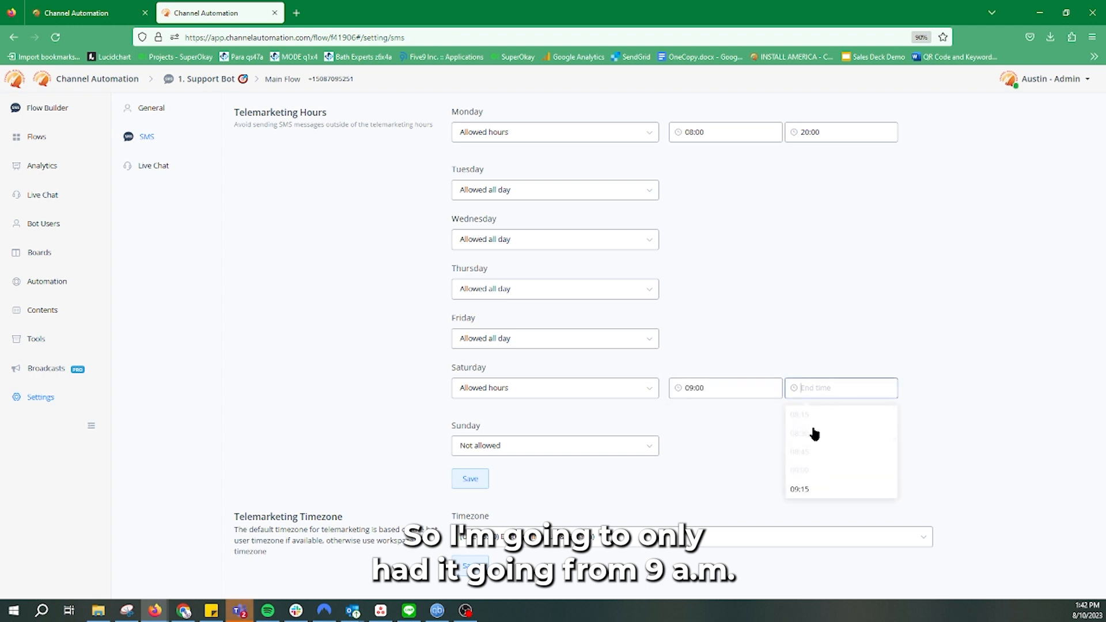
pyautogui.scroll(-13, 823, 486)
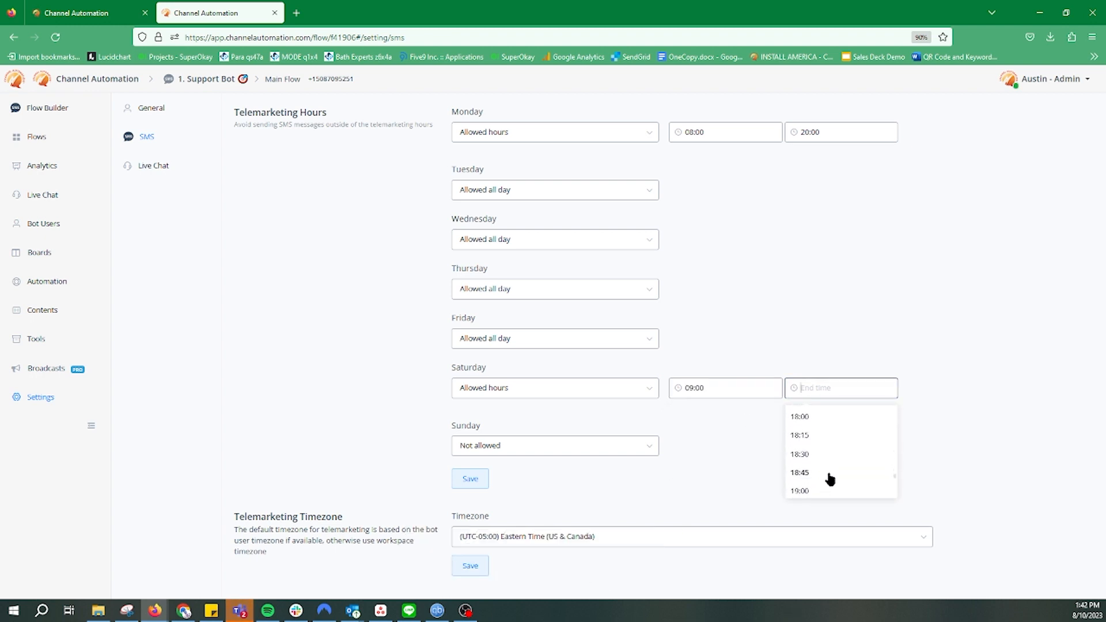
pyautogui.click(820, 418)
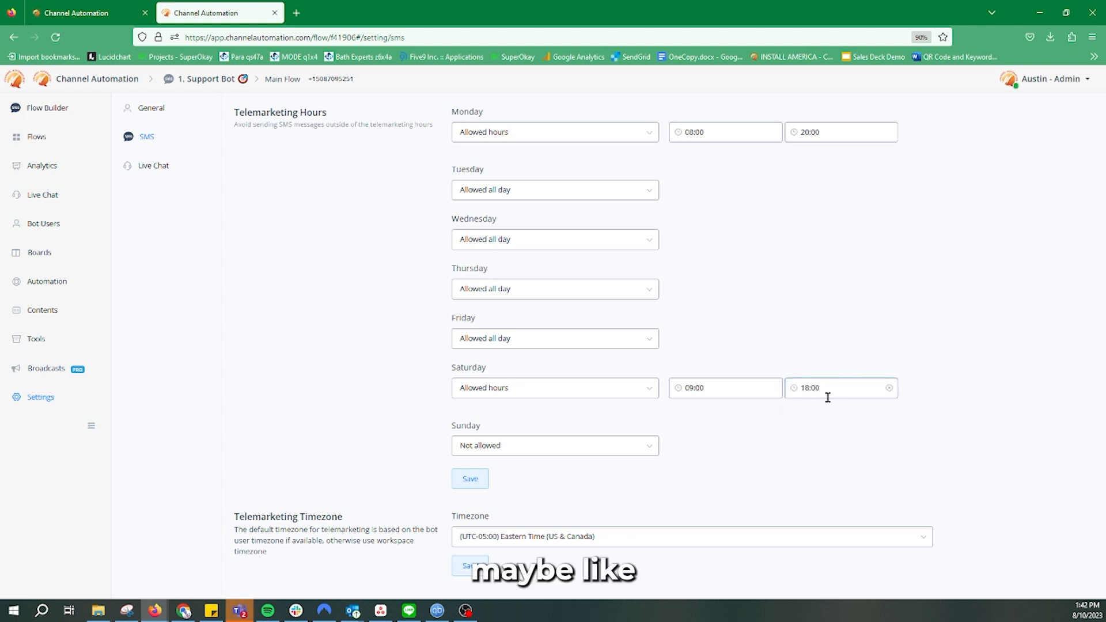
# Change Saturday's telemarketing end time to 14:00.
pyautogui.click(804, 397)
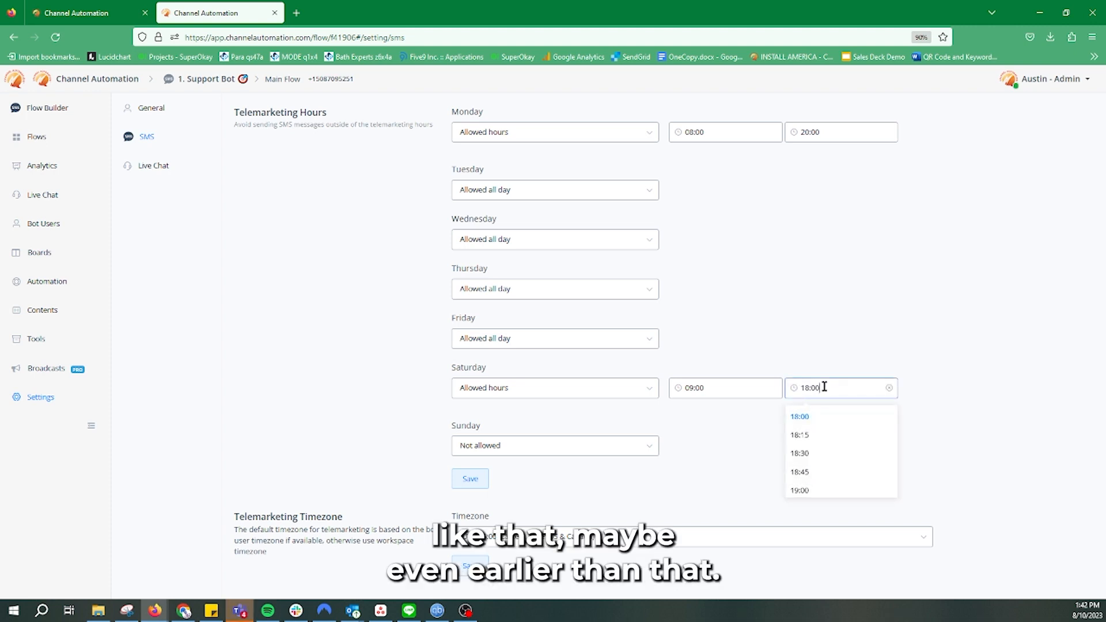
pyautogui.scroll(4, 840, 440)
pyautogui.scroll(5, 839, 440)
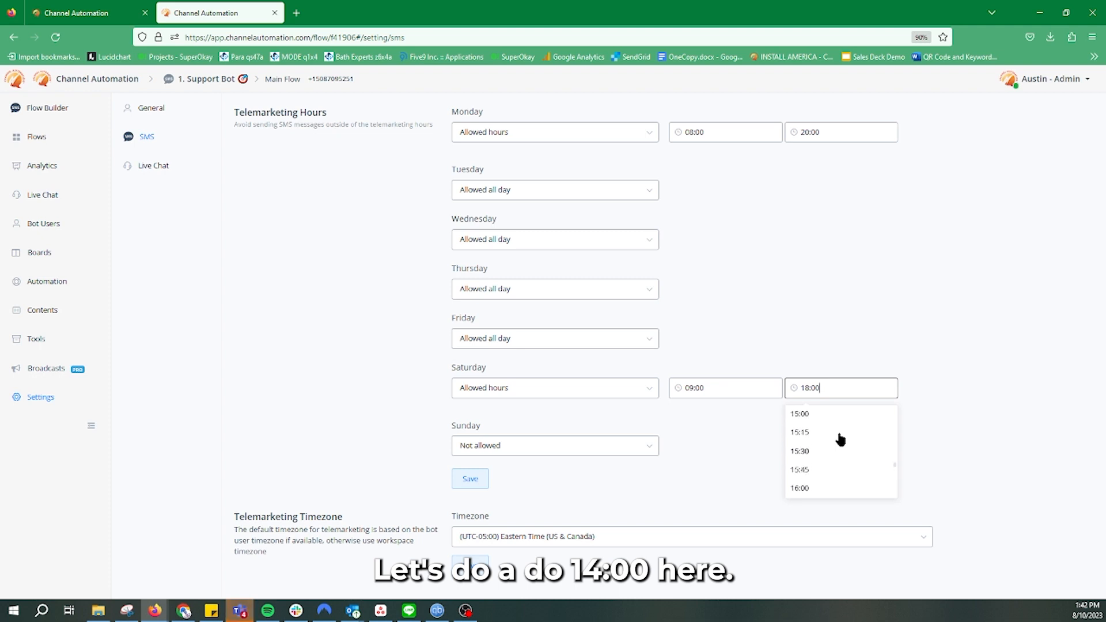
pyautogui.click(805, 448)
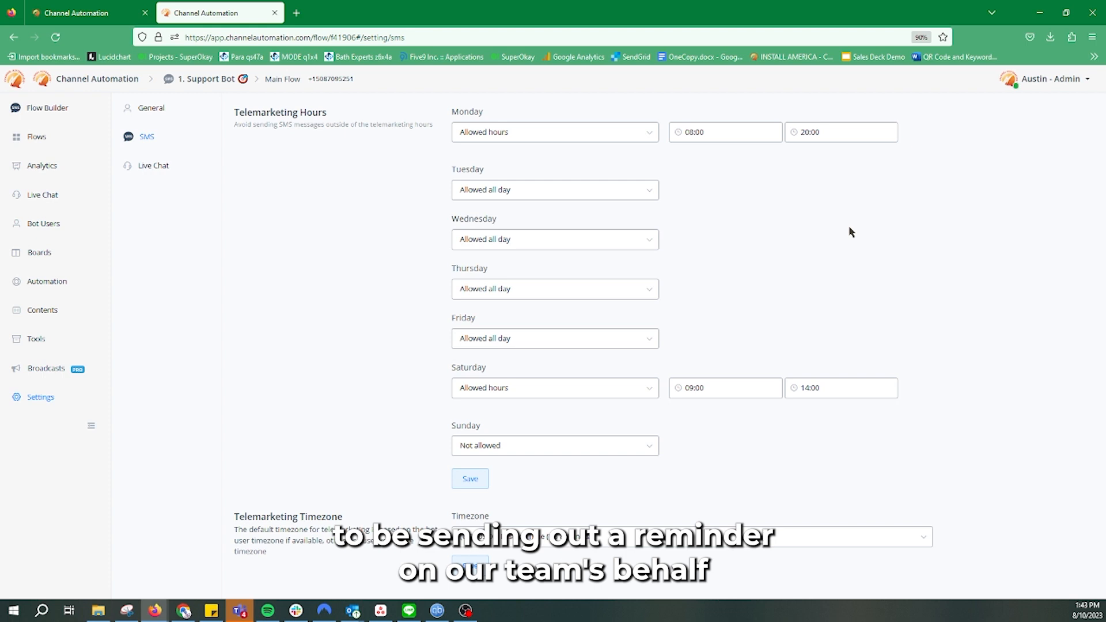
pyautogui.click(580, 202)
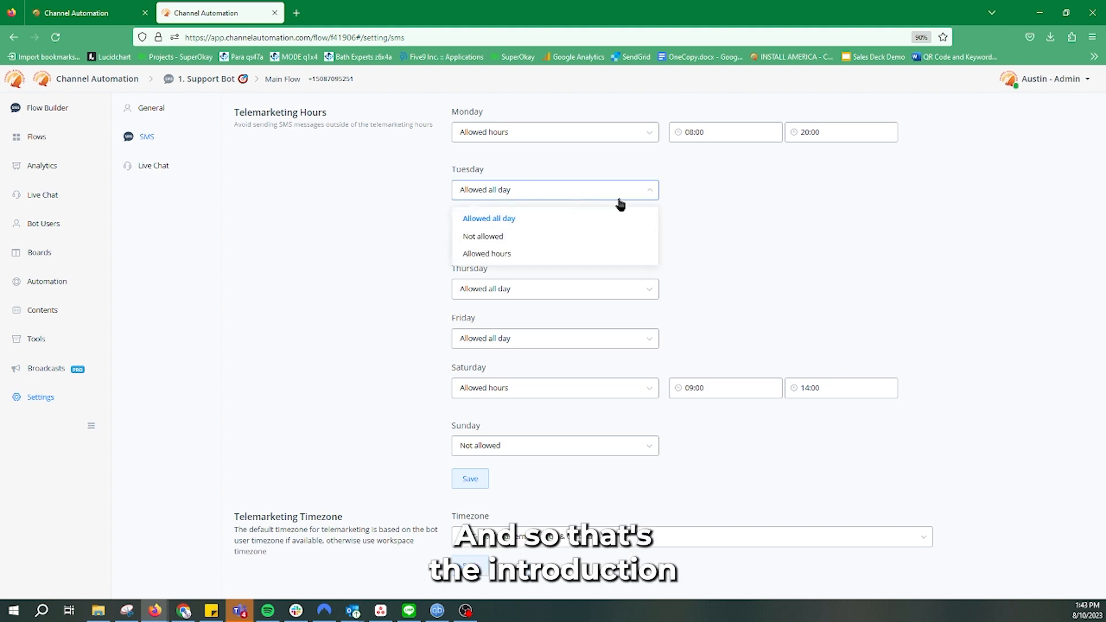
pyautogui.click(766, 214)
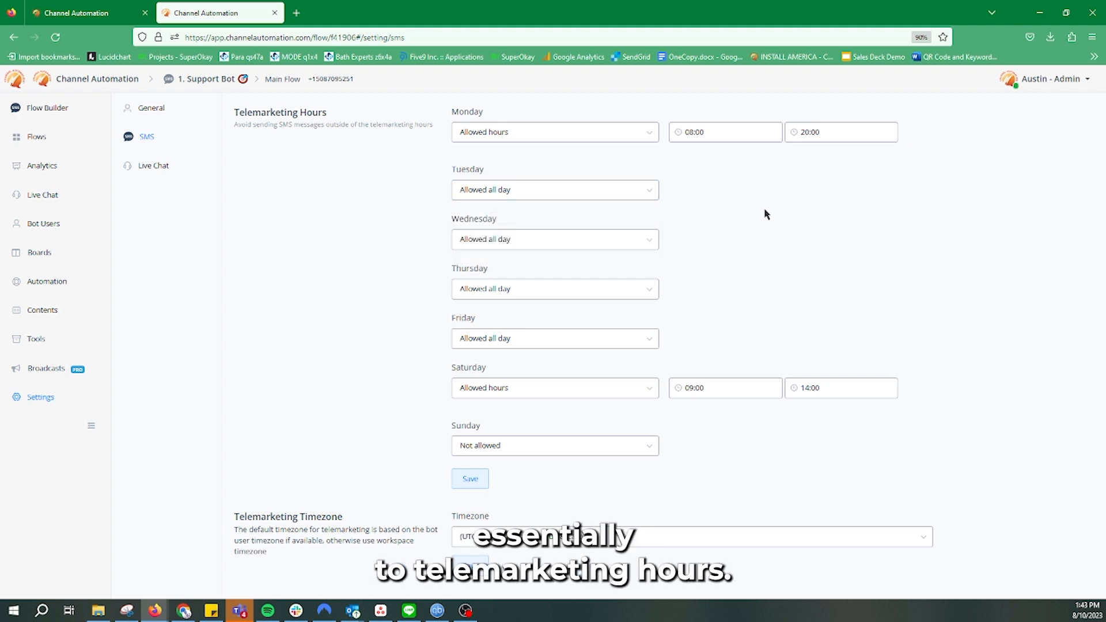